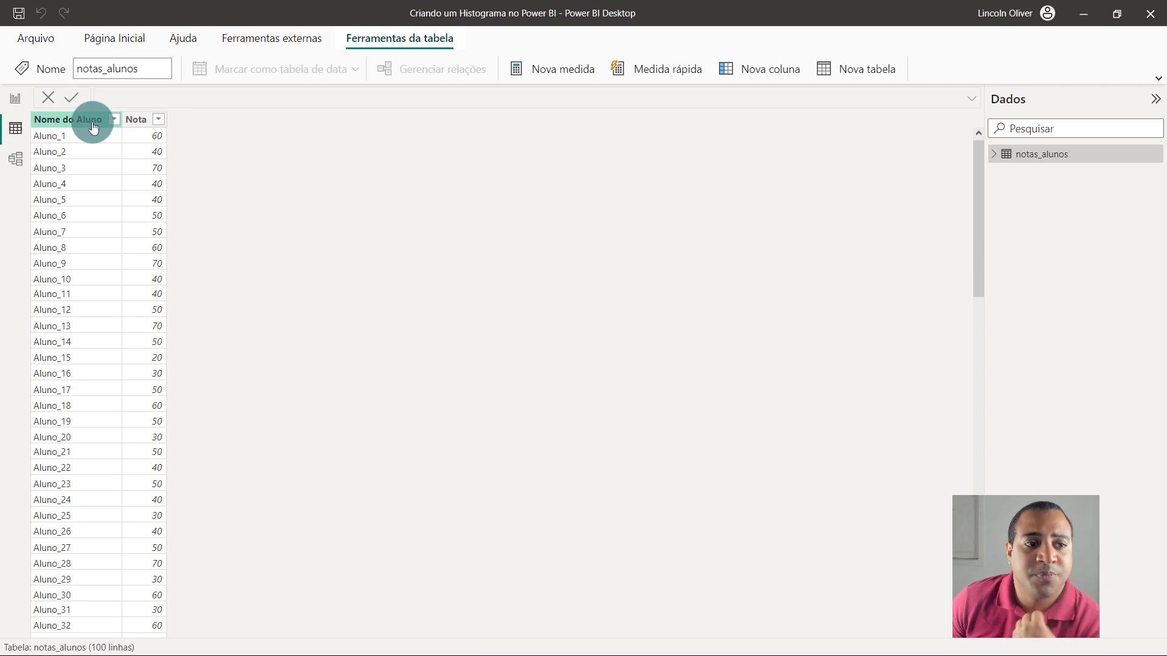
# Inspect the Nome do Aluno and Nota columns of the notas_alunos table, and return to the report
pyautogui.click(93, 121)
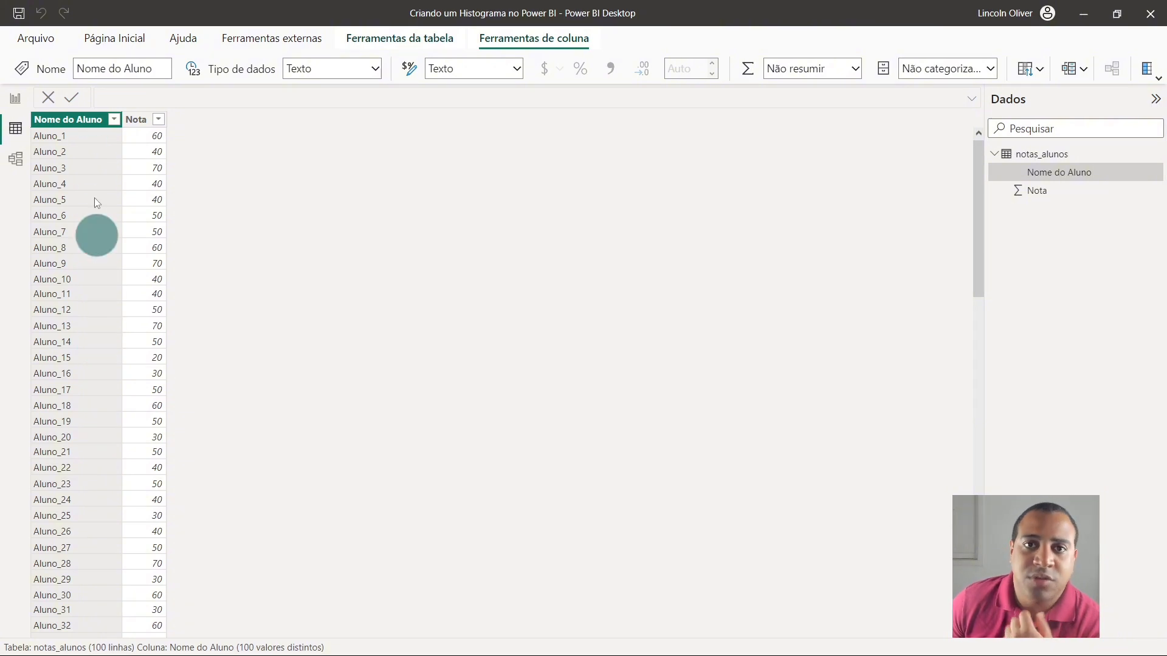
pyautogui.click(140, 120)
pyautogui.click(21, 105)
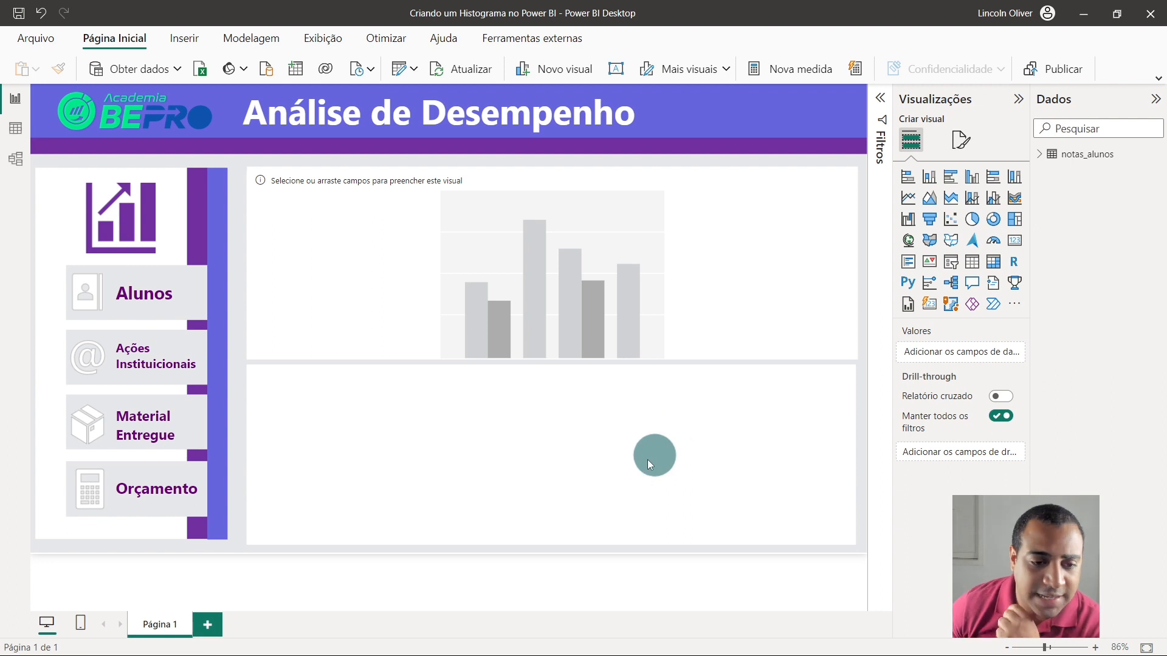
# Add a new report page and place a widened table visual in its upper area
pyautogui.click(210, 627)
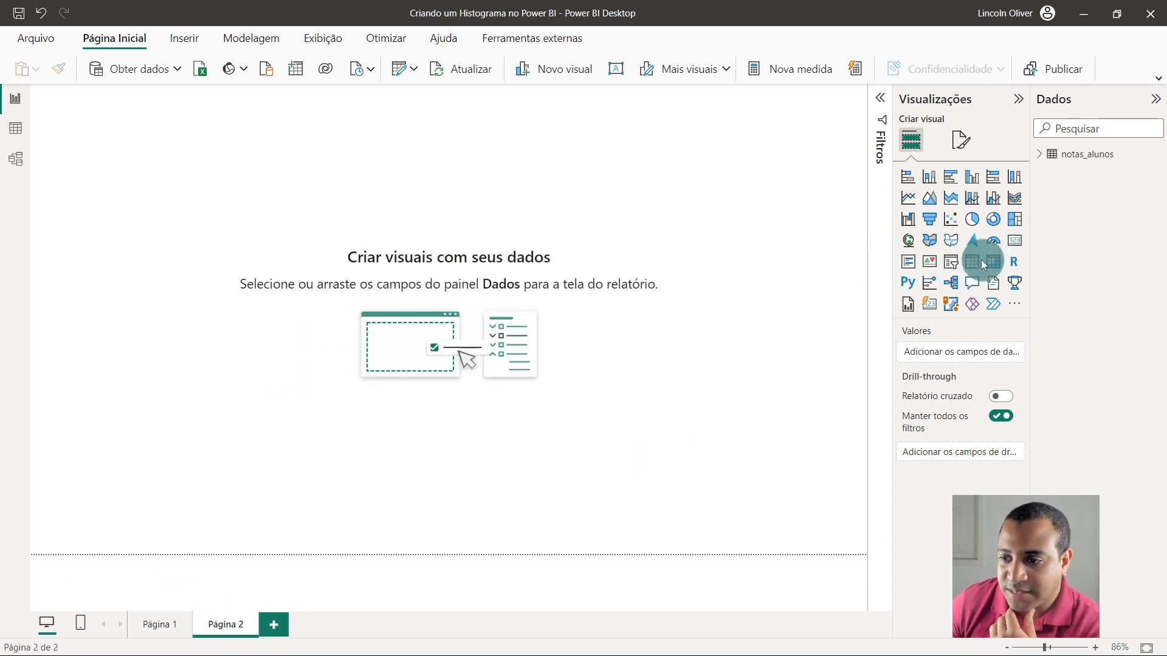
pyautogui.click(972, 265)
pyautogui.moveTo(190, 216); pyautogui.dragTo(292, 275)
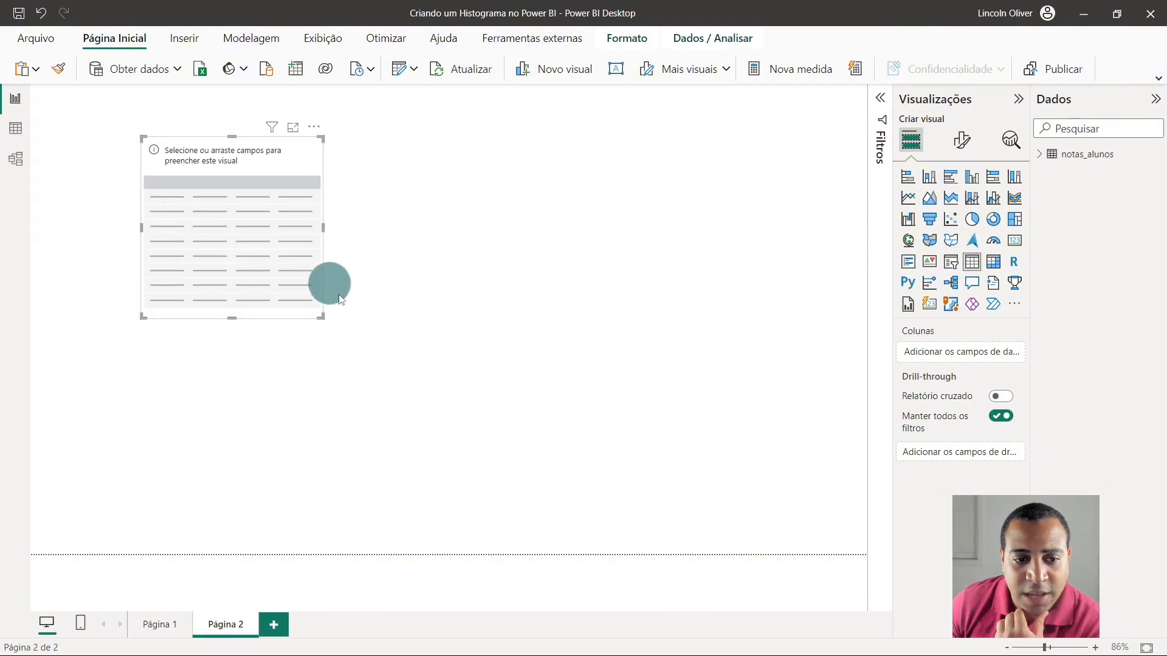
pyautogui.moveTo(321, 318); pyautogui.dragTo(641, 374)
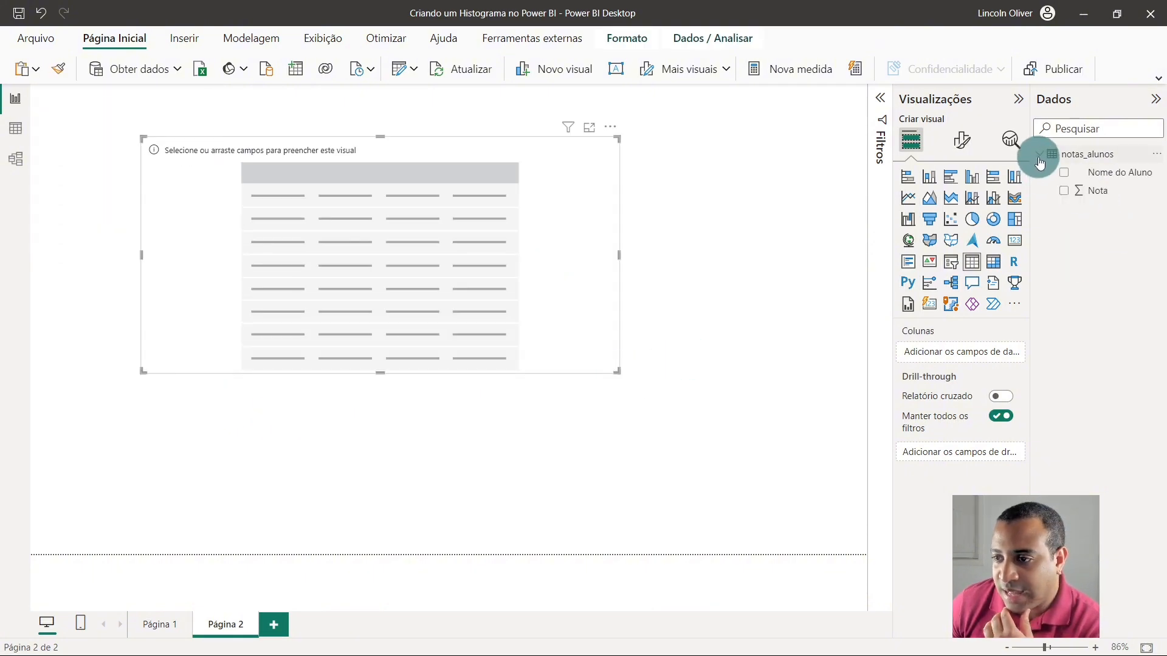
# Add the Nota field to the table visual as Não resumir and shift the table slightly on the page
pyautogui.moveTo(1104, 200); pyautogui.dragTo(959, 353)
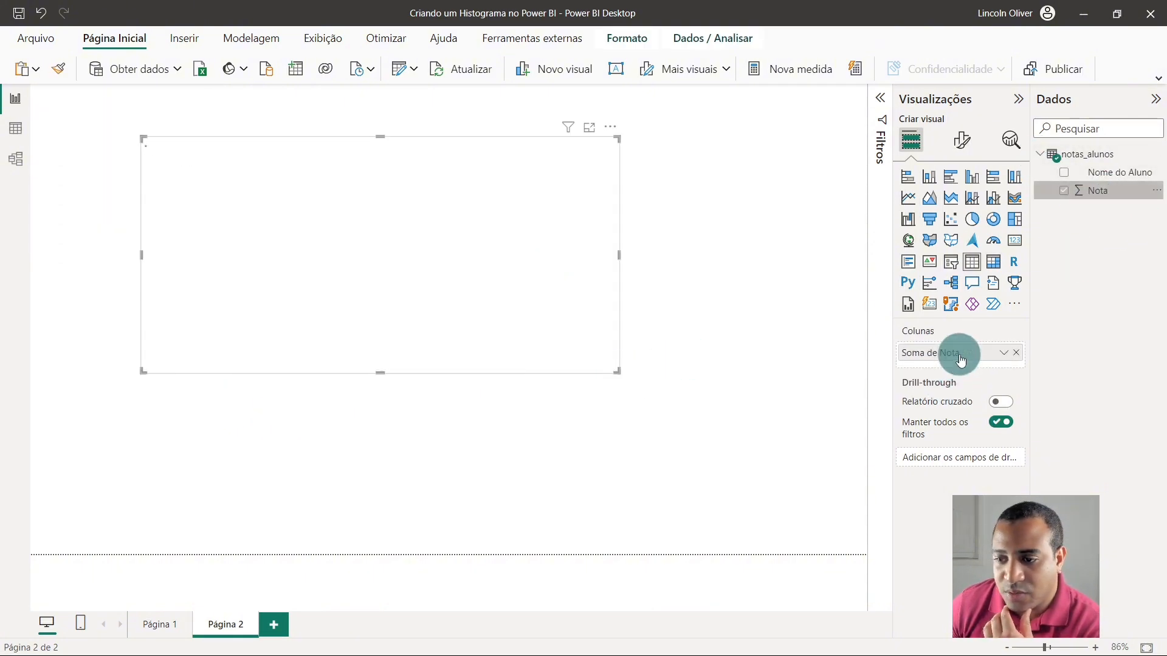
pyautogui.click(1003, 352)
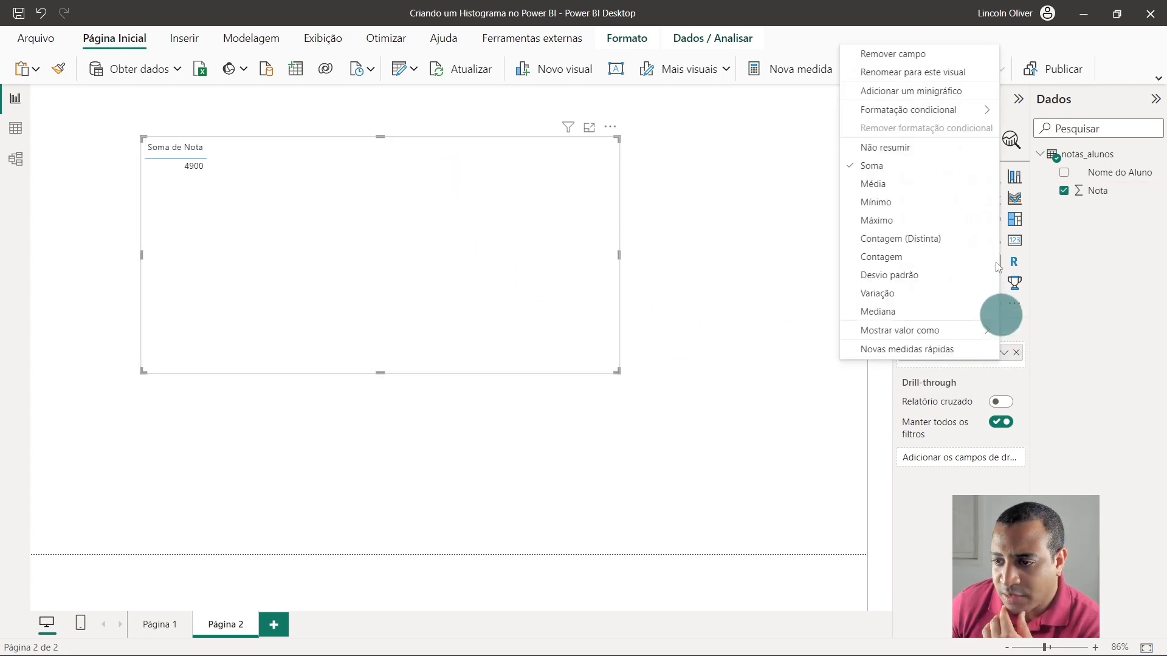
pyautogui.click(887, 151)
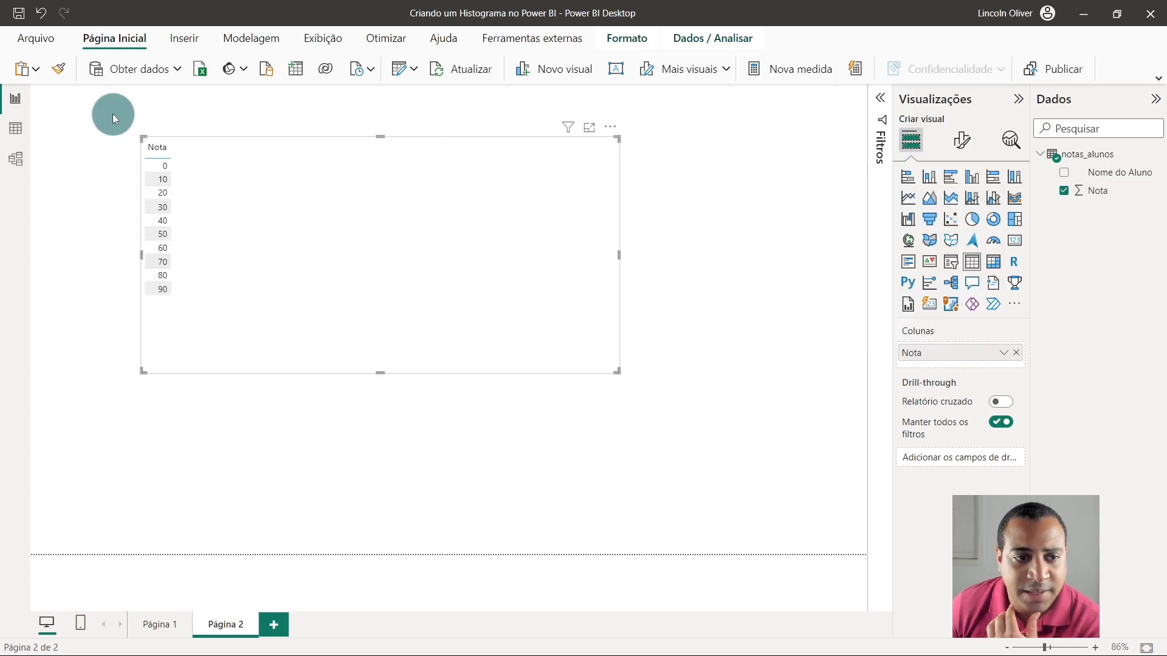
pyautogui.moveTo(231, 285); pyautogui.dragTo(259, 324)
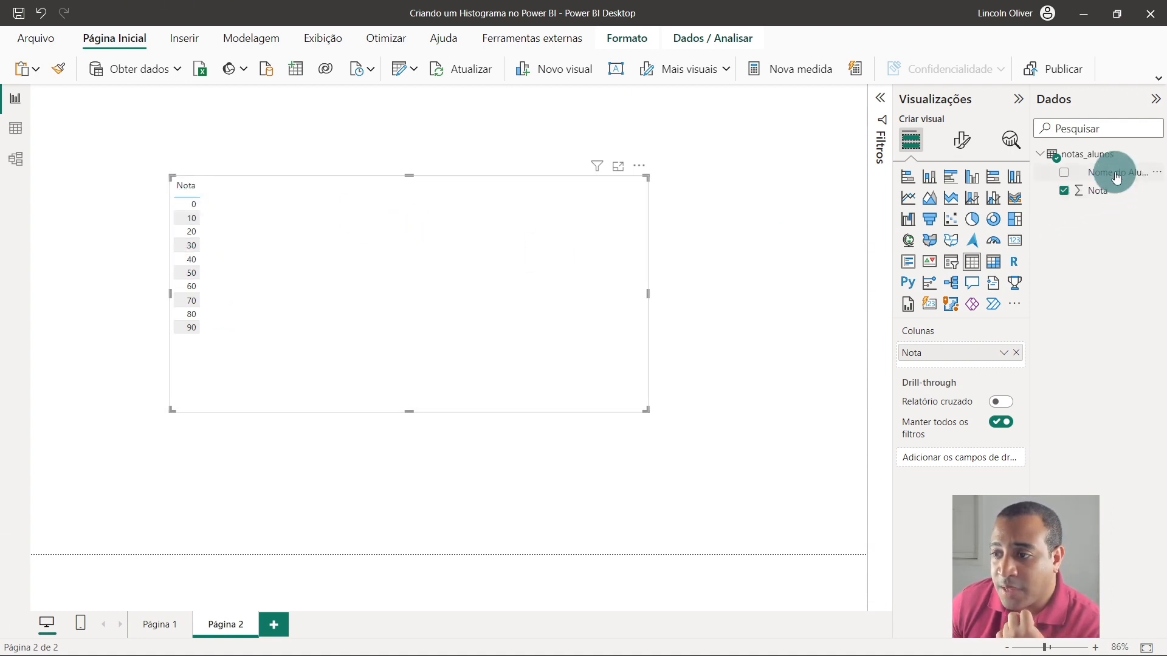
# Add Nome do Aluno to the table visual aggregated as Contagem, and delete Página 2
pyautogui.moveTo(1117, 176); pyautogui.dragTo(964, 371)
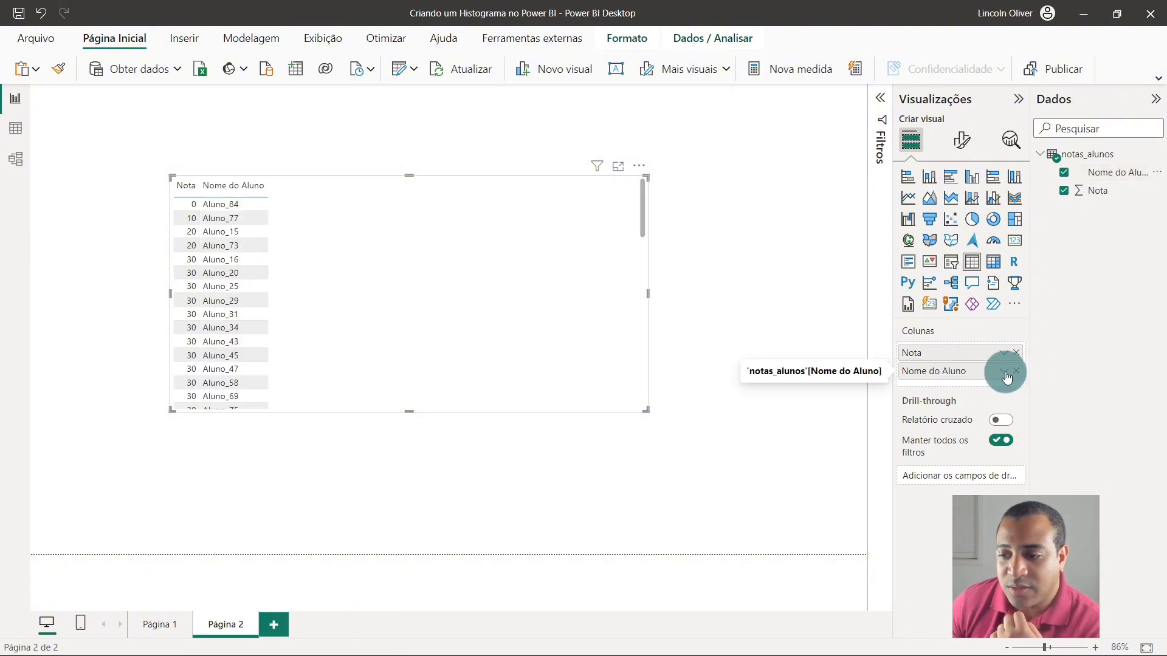
pyautogui.click(1004, 372)
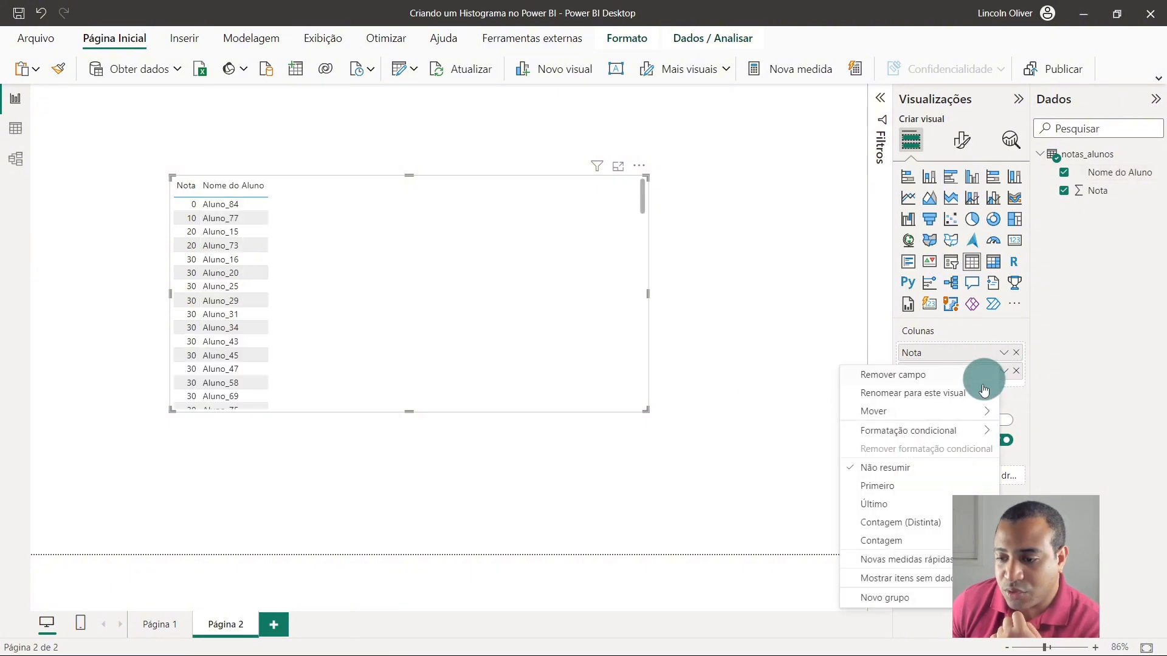
pyautogui.click(899, 544)
pyautogui.moveTo(307, 157); pyautogui.dragTo(421, 243)
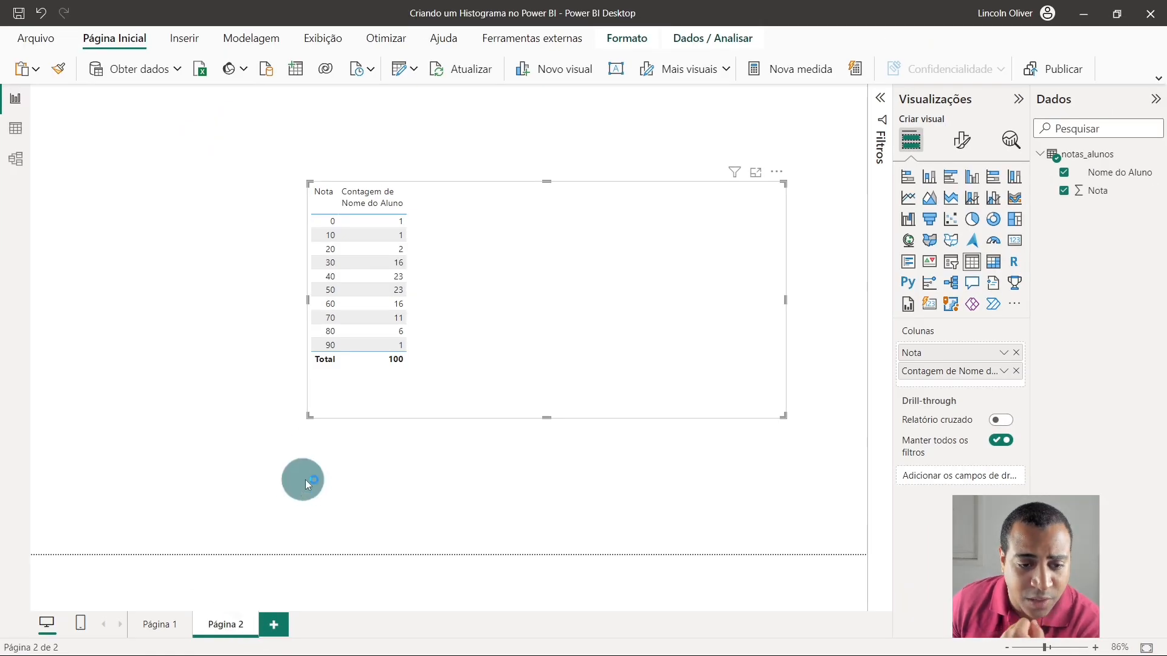
pyautogui.click(725, 368)
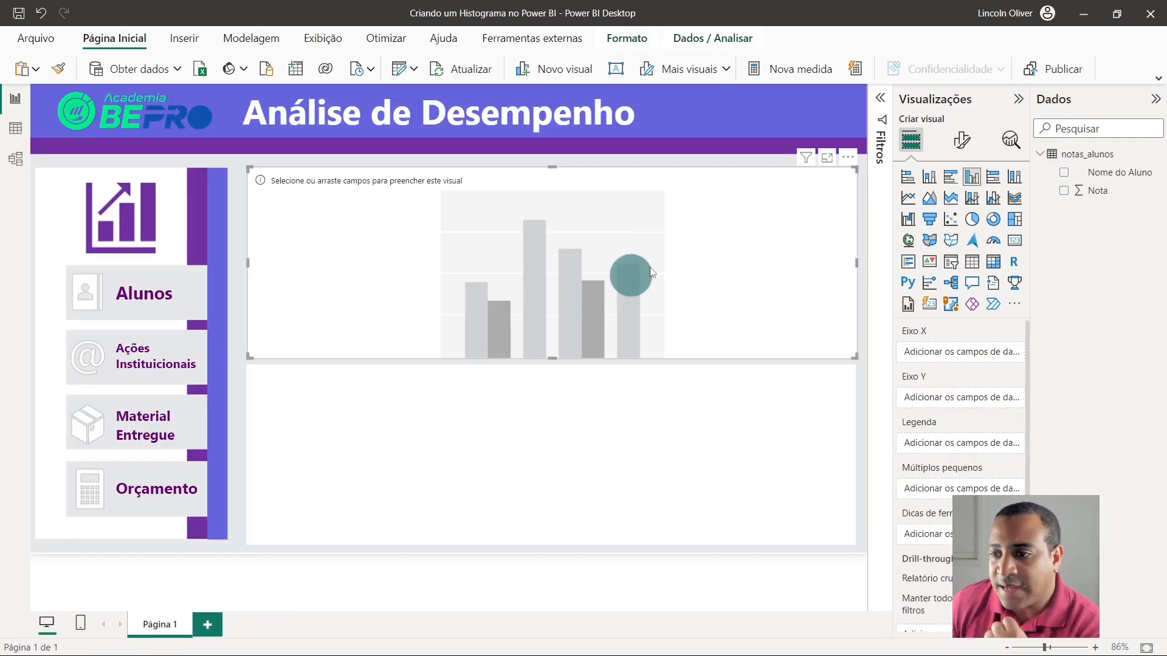
# Assign Nota to the X axis and Nome do Aluno to the Y axis of the column chart on Página 1
pyautogui.moveTo(1097, 190); pyautogui.dragTo(975, 361)
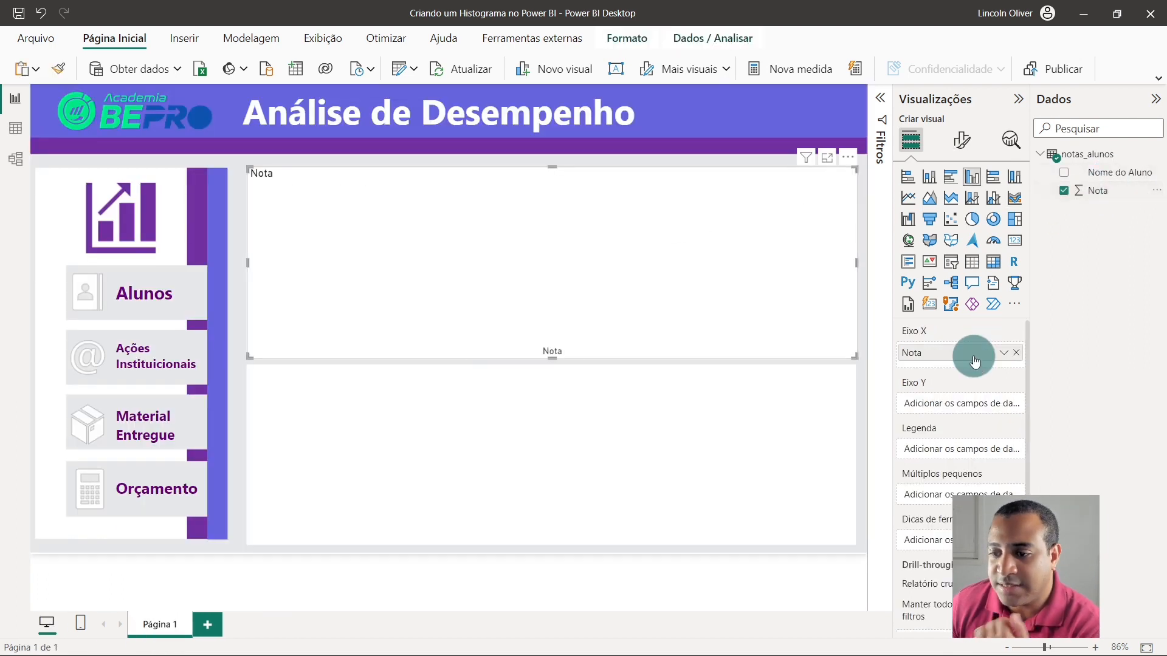
pyautogui.moveTo(1118, 173); pyautogui.dragTo(982, 403)
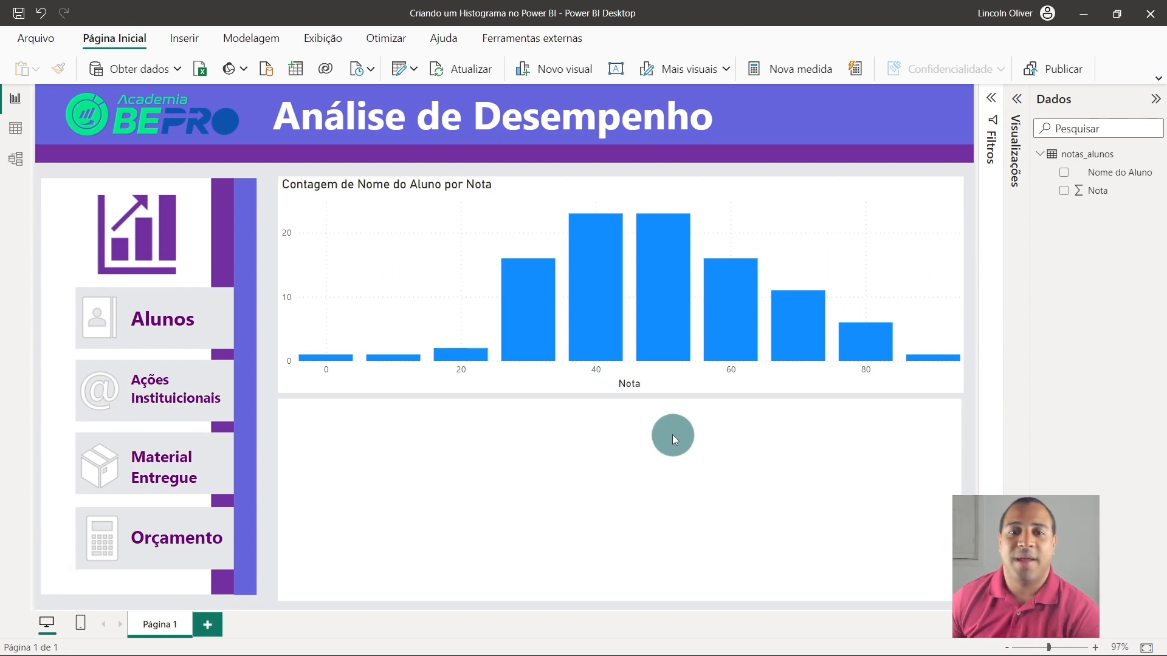
# Review the column chart's Colunas formatting options and its assigned axis fields
pyautogui.click(853, 225)
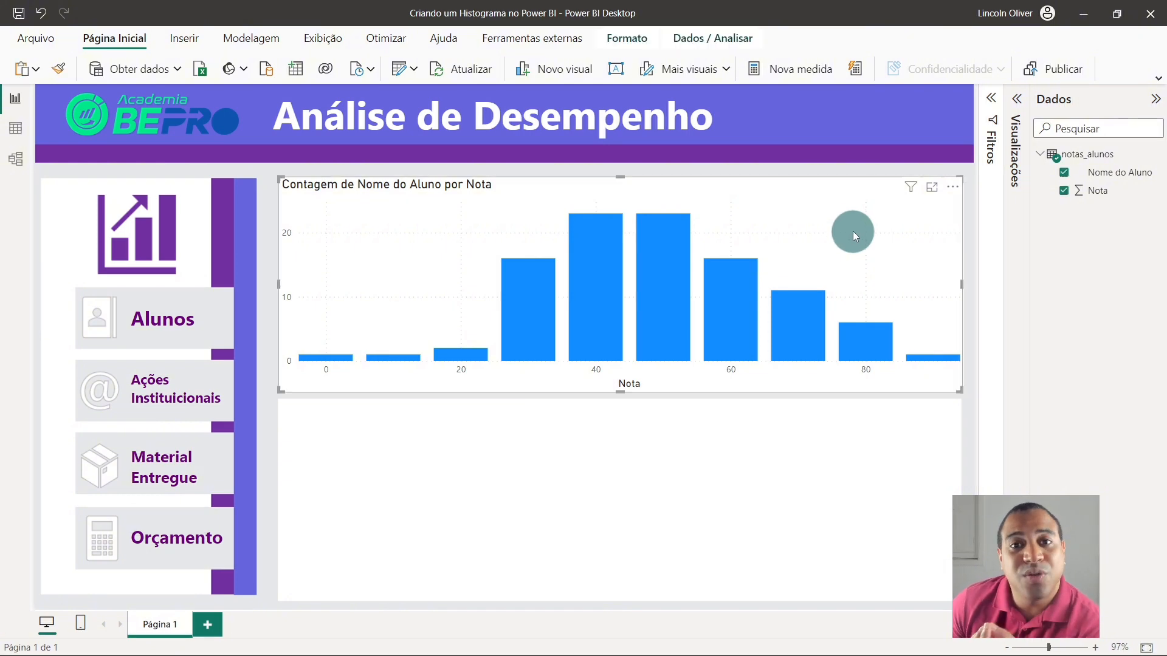
pyautogui.click(1016, 113)
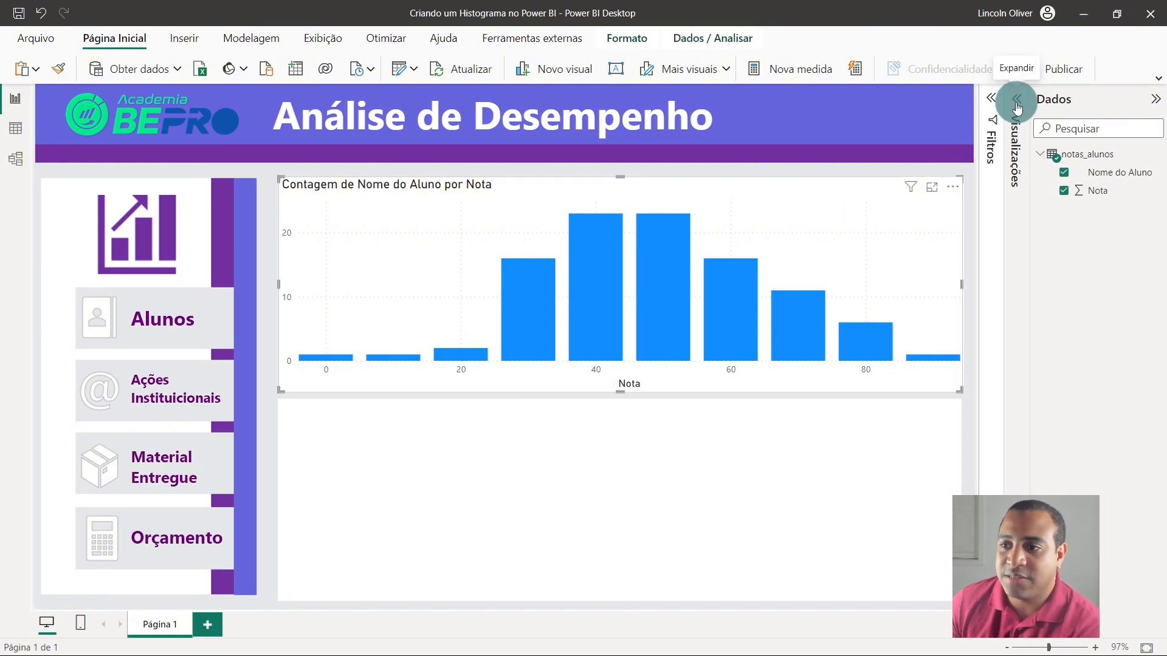
pyautogui.click(965, 143)
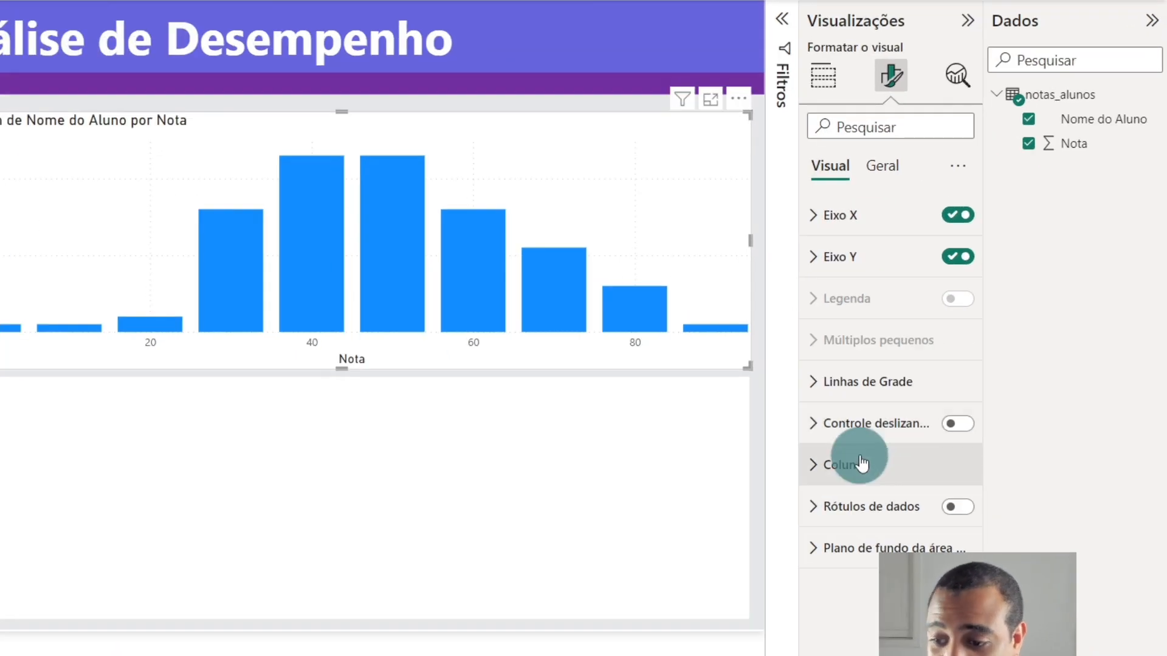
pyautogui.click(944, 424)
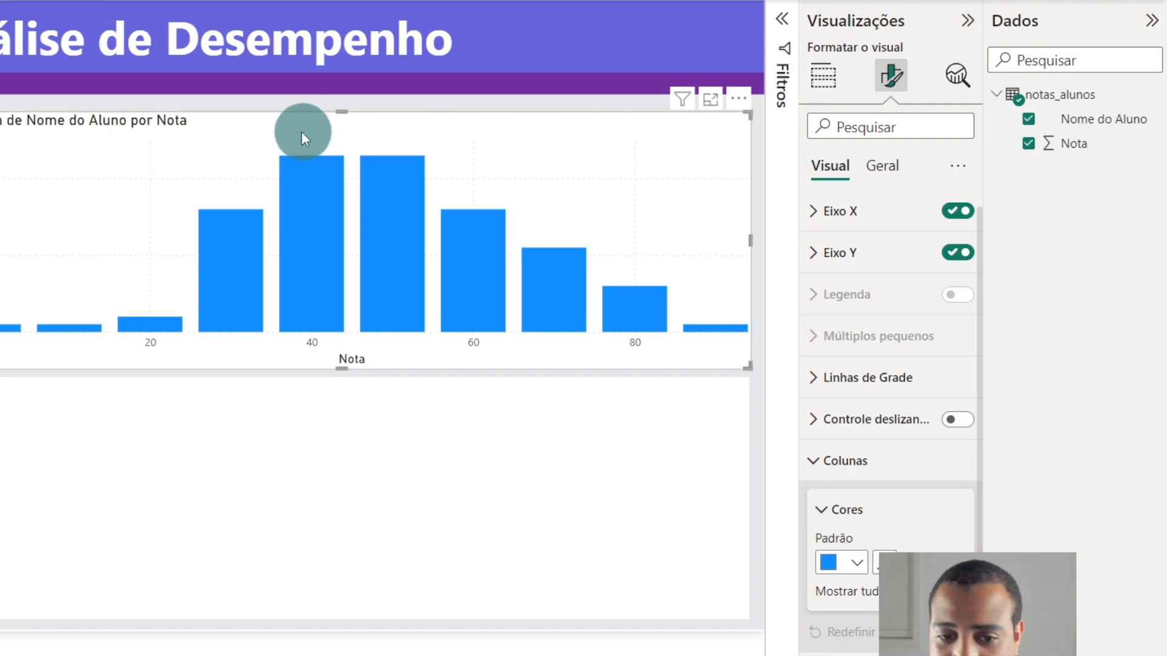
pyautogui.click(824, 76)
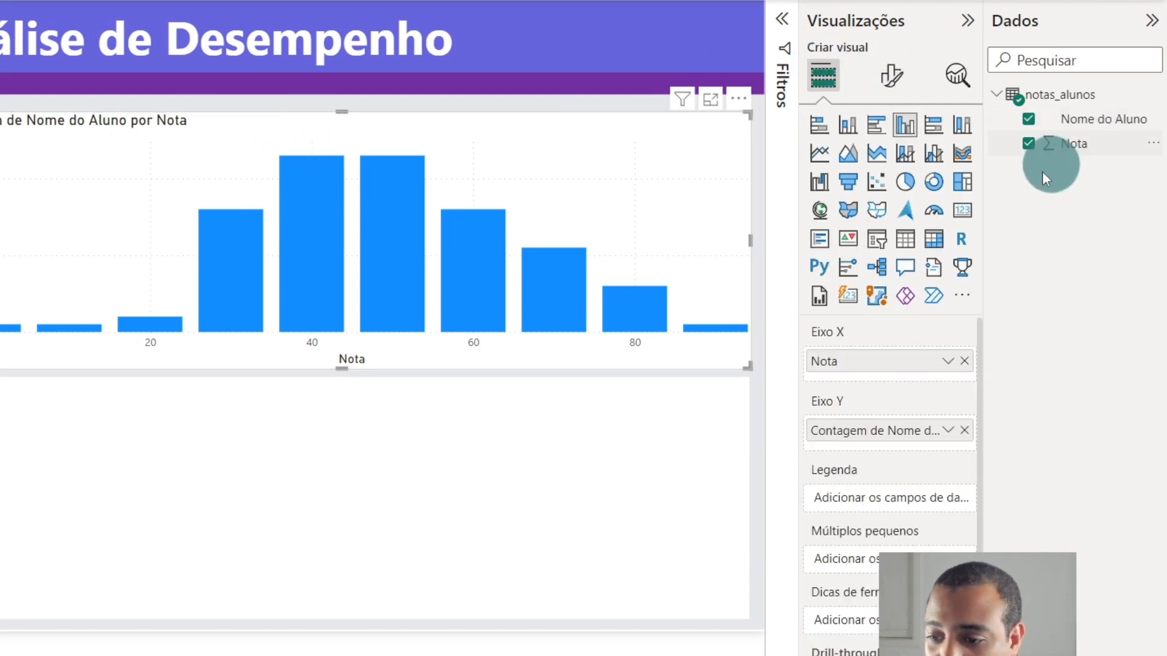
# Set the column chart's X-axis type to Categórica
pyautogui.click(891, 70)
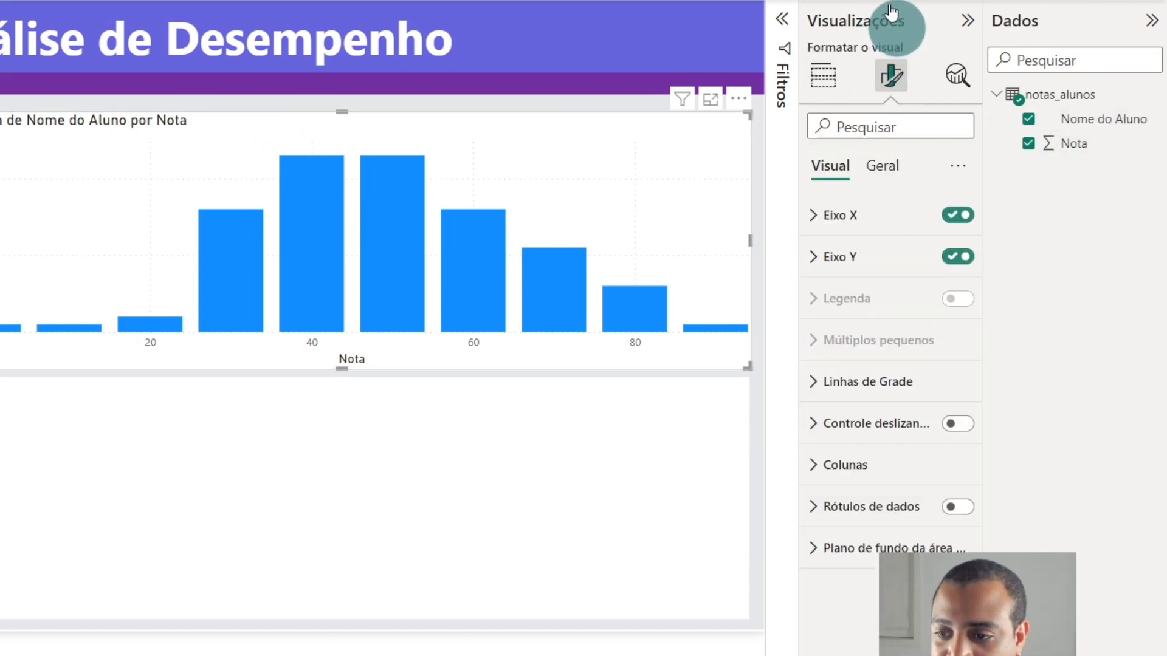
pyautogui.click(853, 216)
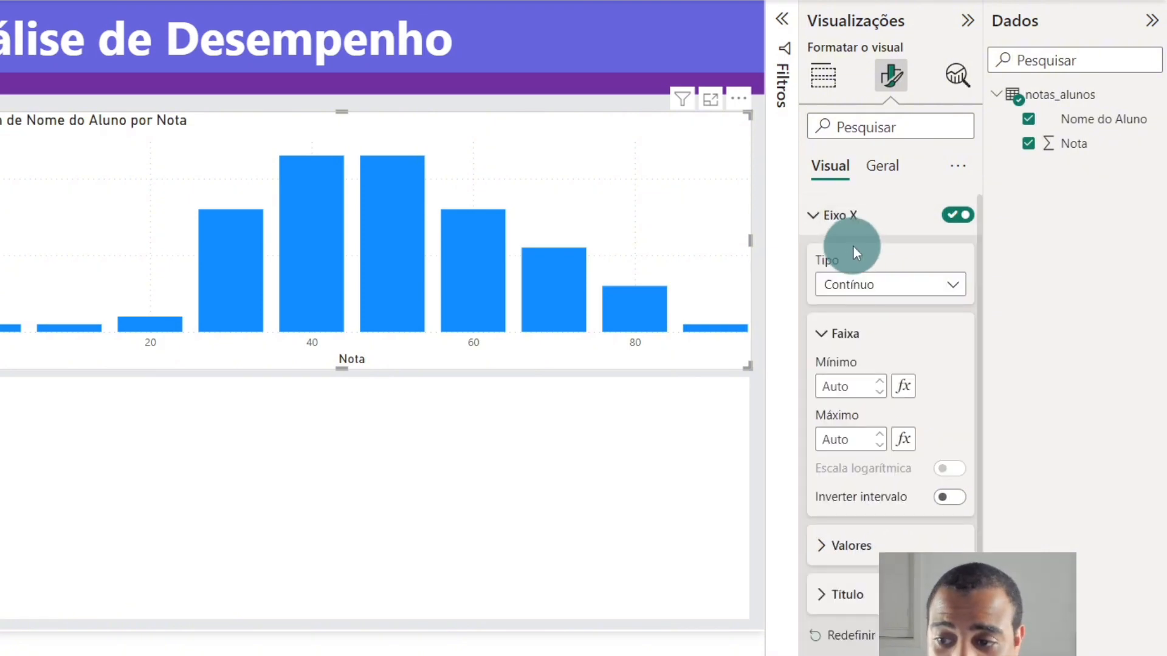
pyautogui.click(863, 285)
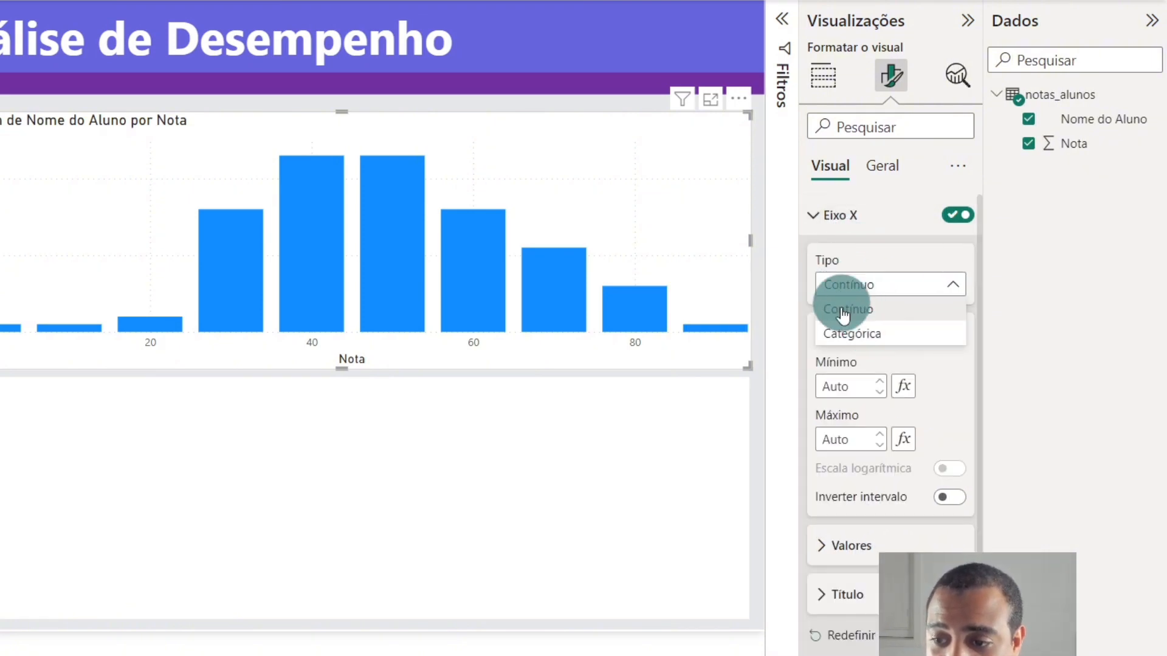
pyautogui.click(880, 336)
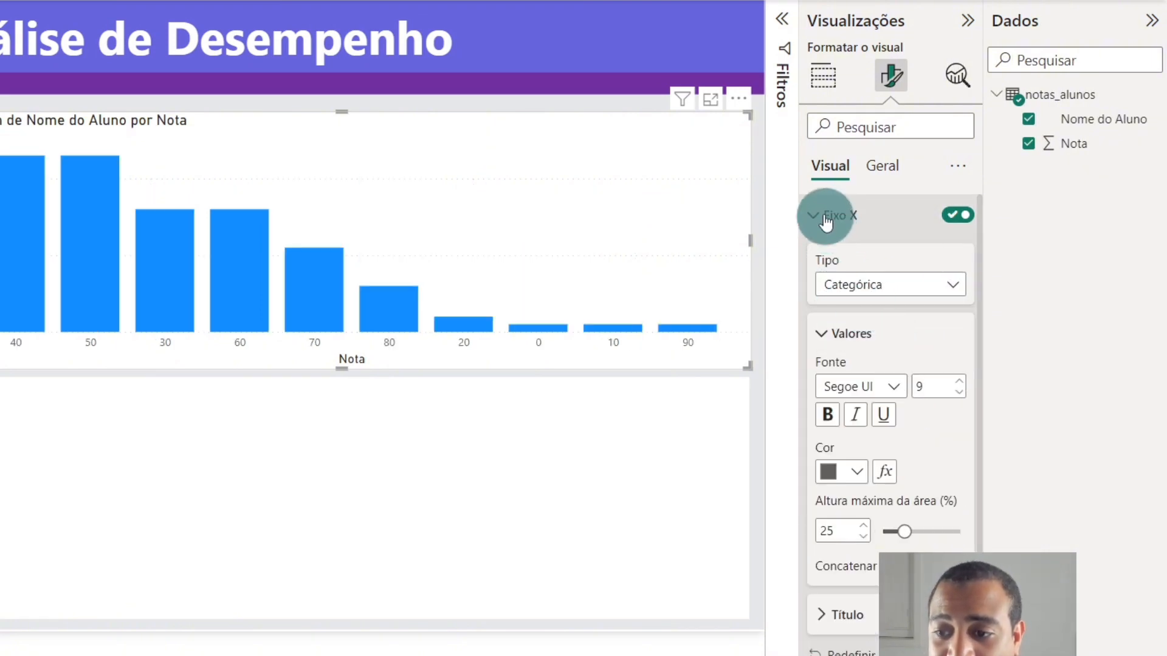
pyautogui.click(827, 217)
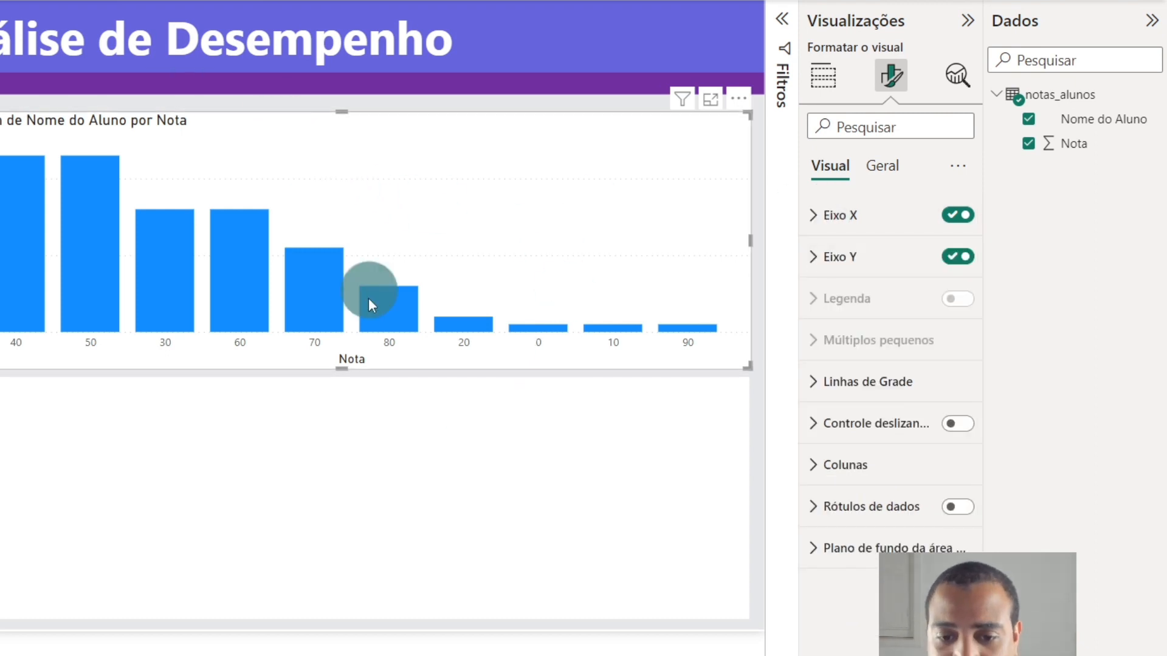
# Sort the column chart's axis by Nota in ascending order
pyautogui.click(875, 465)
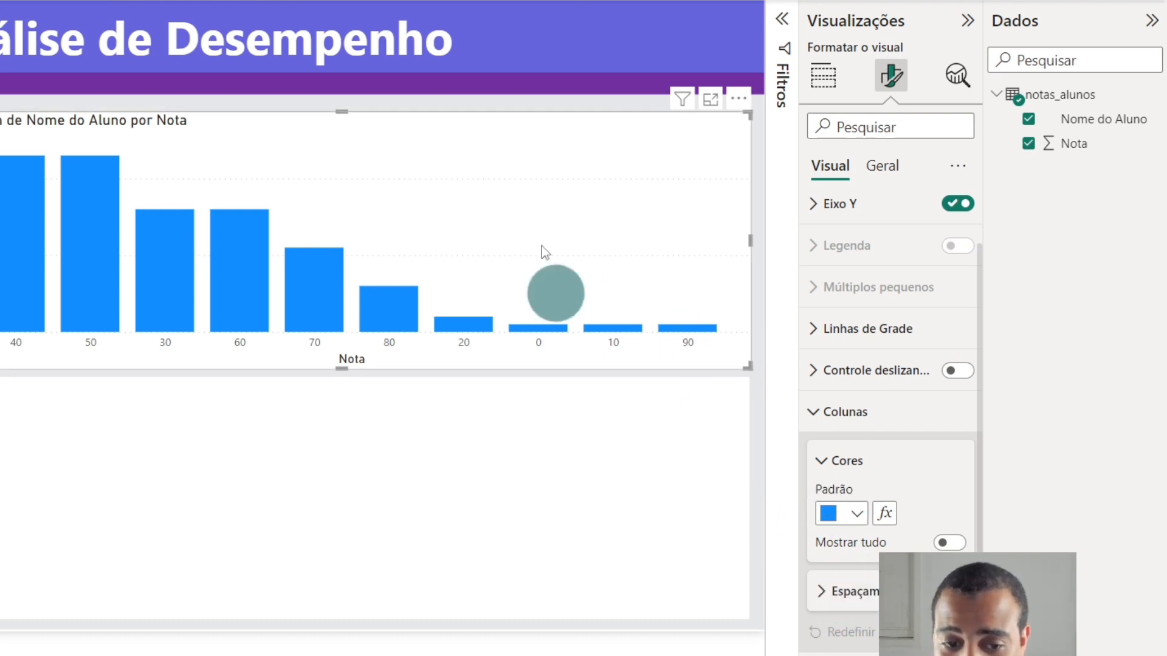
pyautogui.click(739, 101)
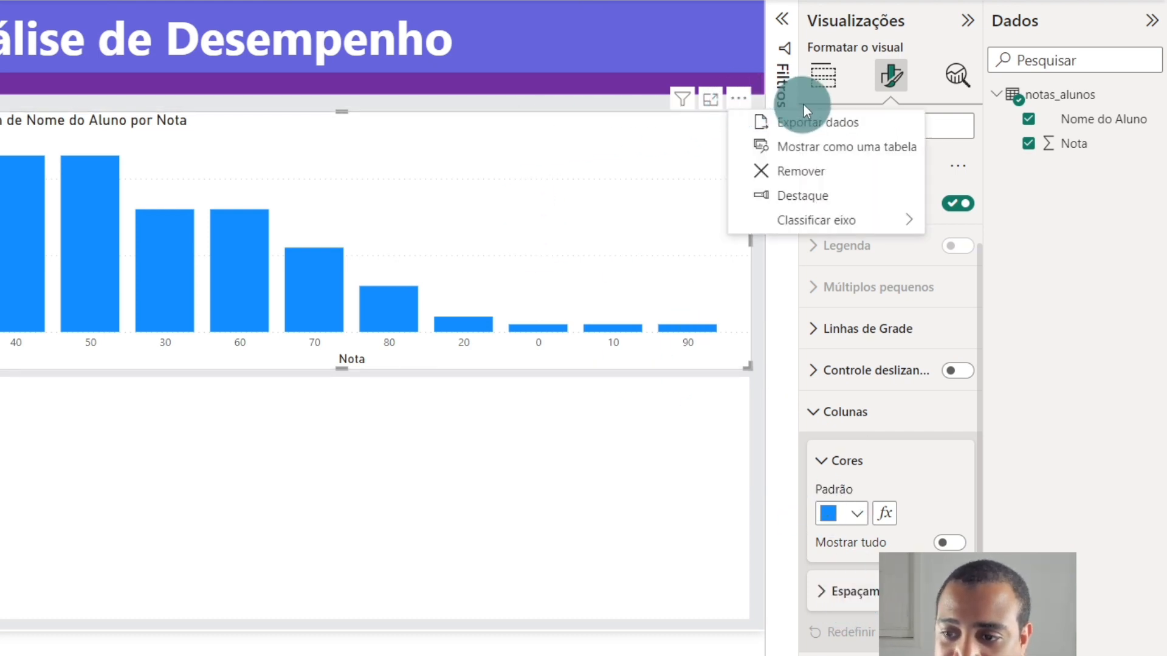
pyautogui.moveTo(841, 221)
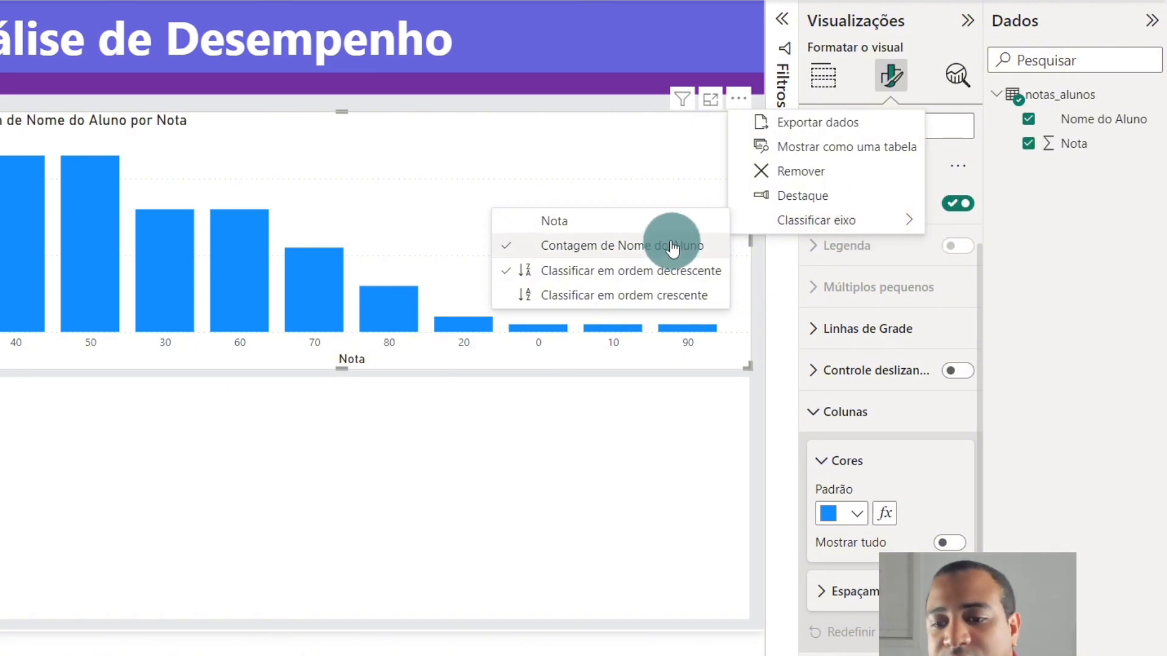
pyautogui.click(679, 222)
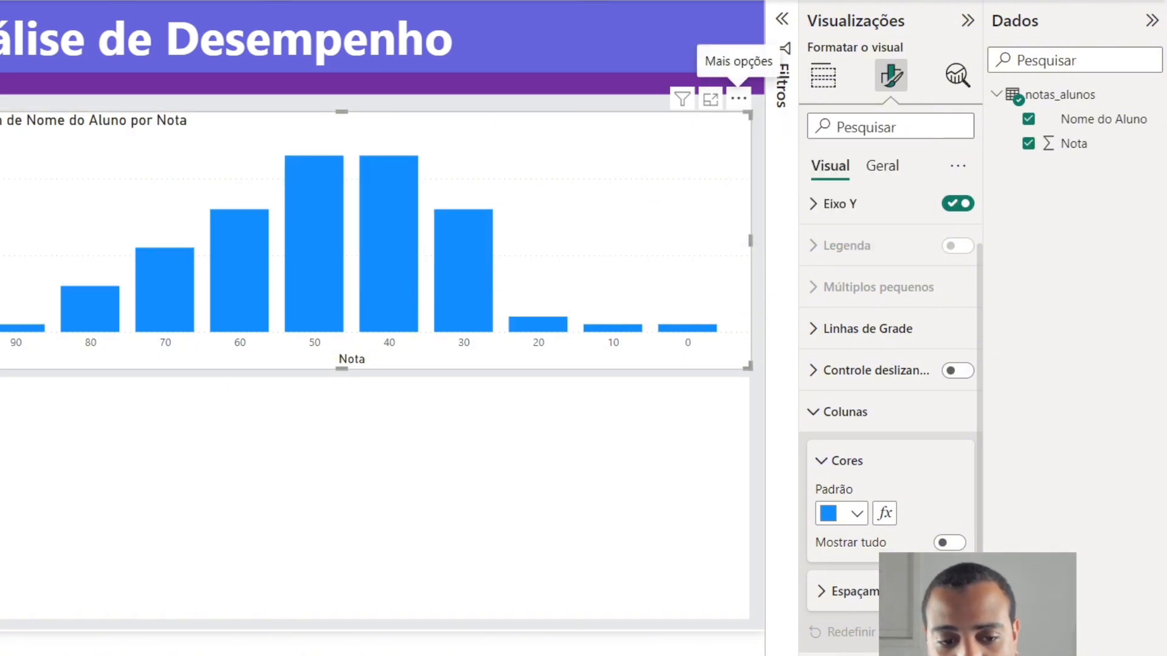
pyautogui.click(739, 98)
pyautogui.moveTo(815, 220)
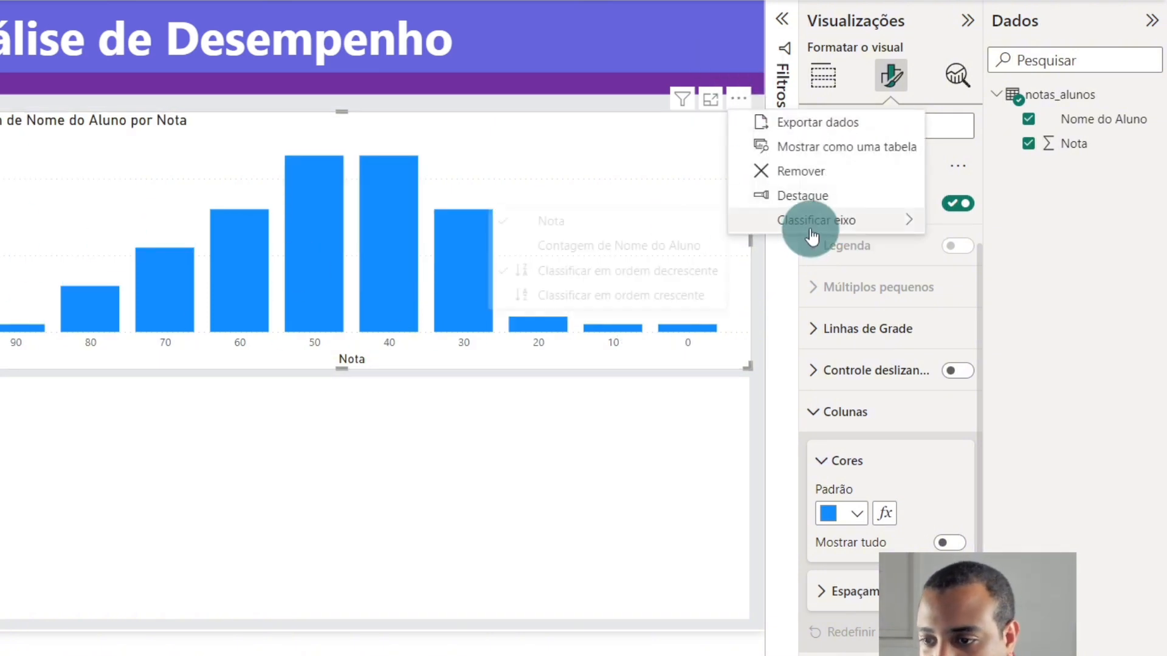
pyautogui.click(614, 295)
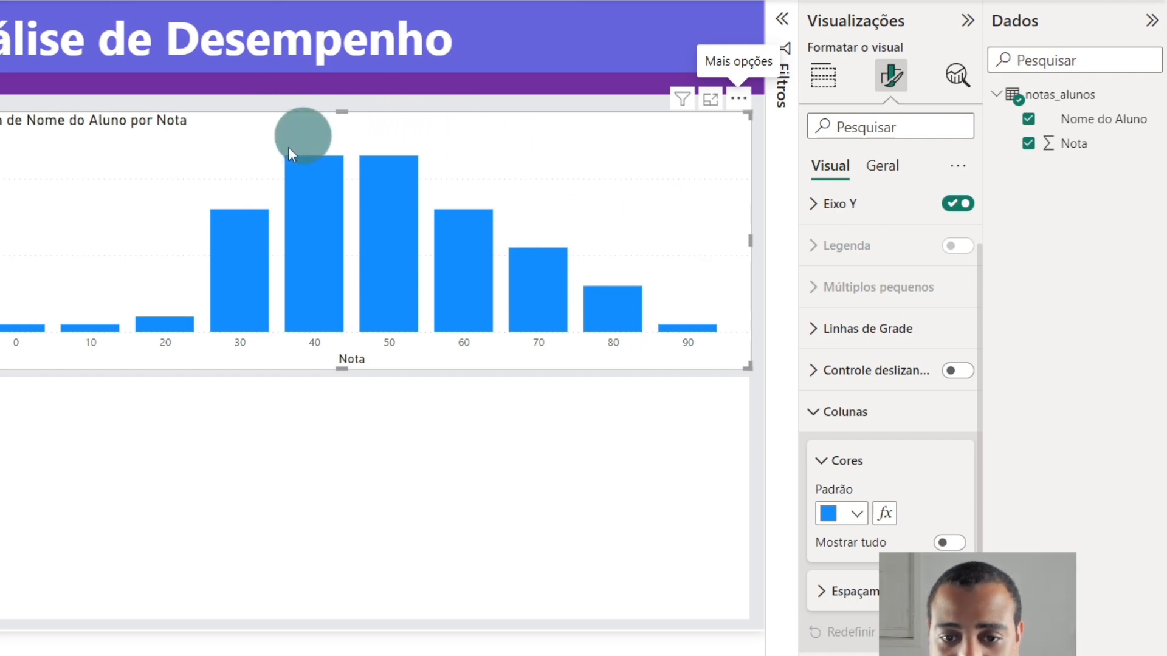
# Set the inner padding (Preenchimento interno) between the chart's columns to 1 and collapse the Visualizações pane
pyautogui.moveTo(300, 166)
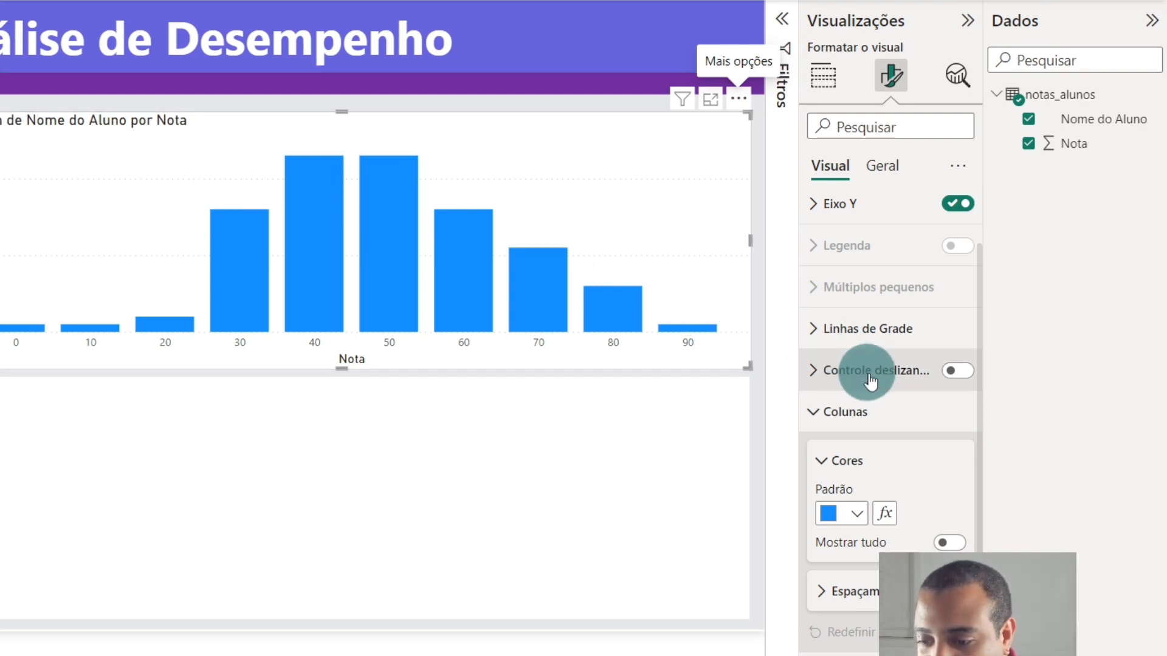
pyautogui.click(845, 595)
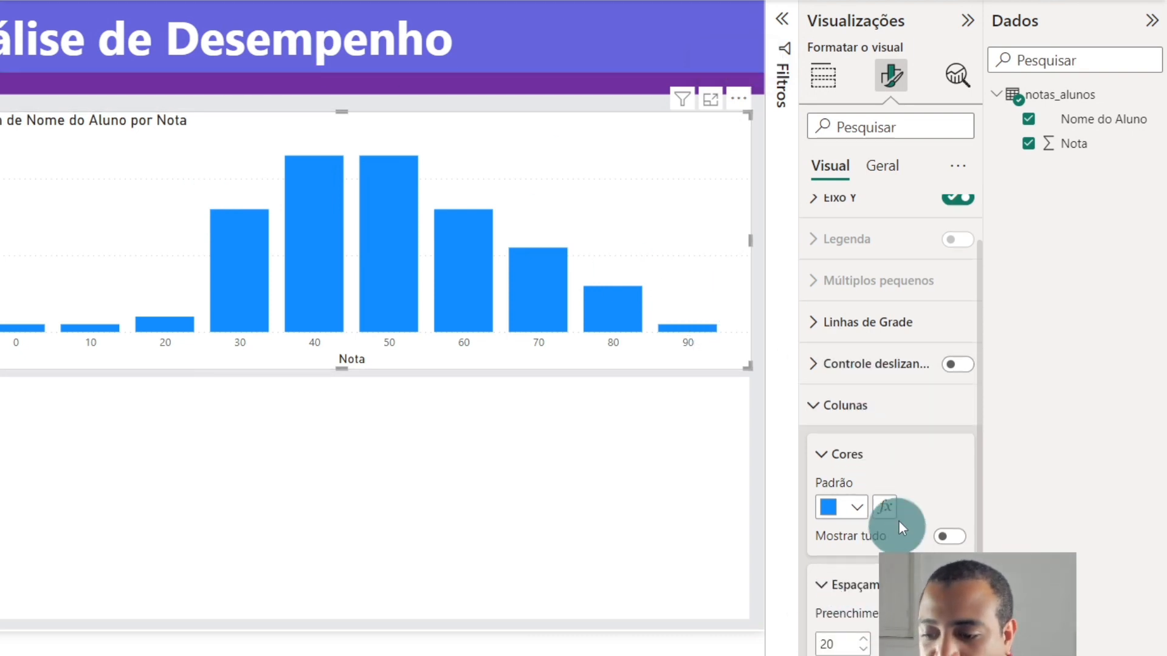
pyautogui.click(865, 539)
pyautogui.click(864, 539)
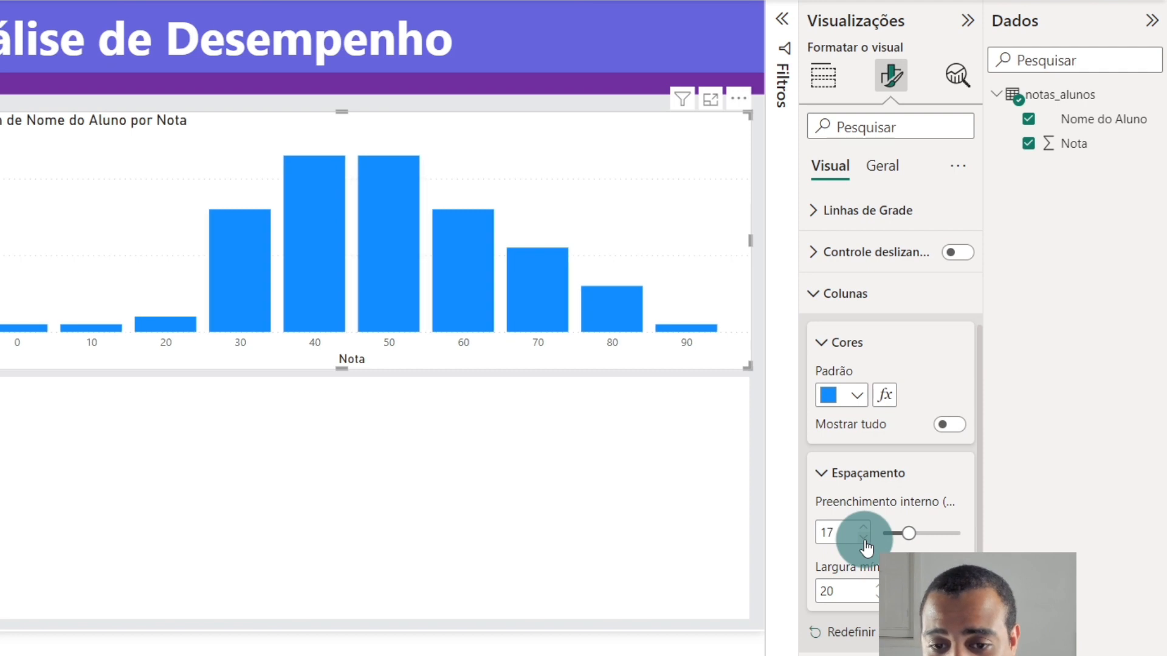
pyautogui.click(864, 539)
pyautogui.click(864, 538)
pyautogui.click(864, 539)
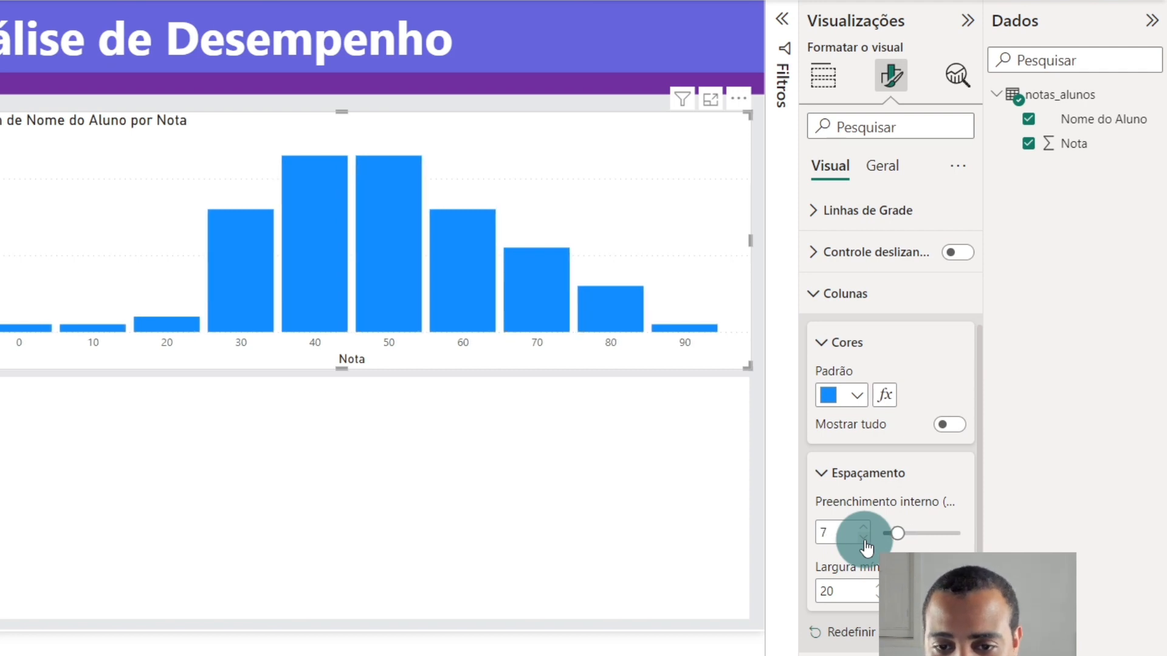
pyautogui.click(864, 538)
pyautogui.click(864, 538)
pyautogui.click(865, 539)
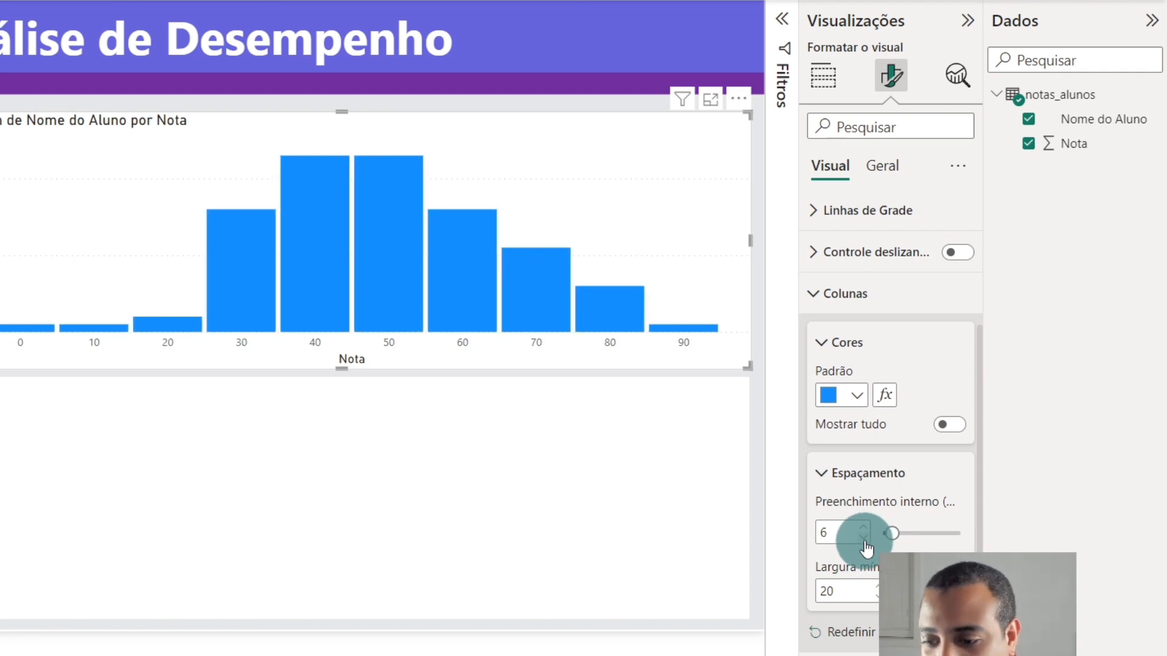
pyautogui.click(864, 539)
pyautogui.click(864, 539)
pyautogui.click(865, 538)
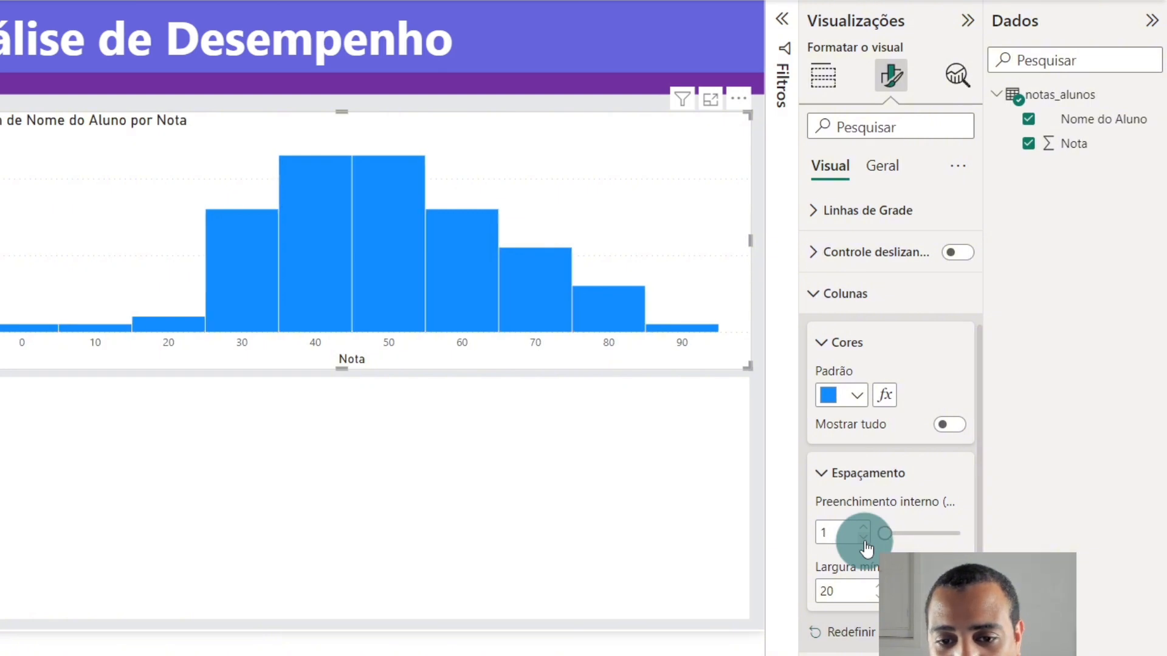
pyautogui.click(864, 539)
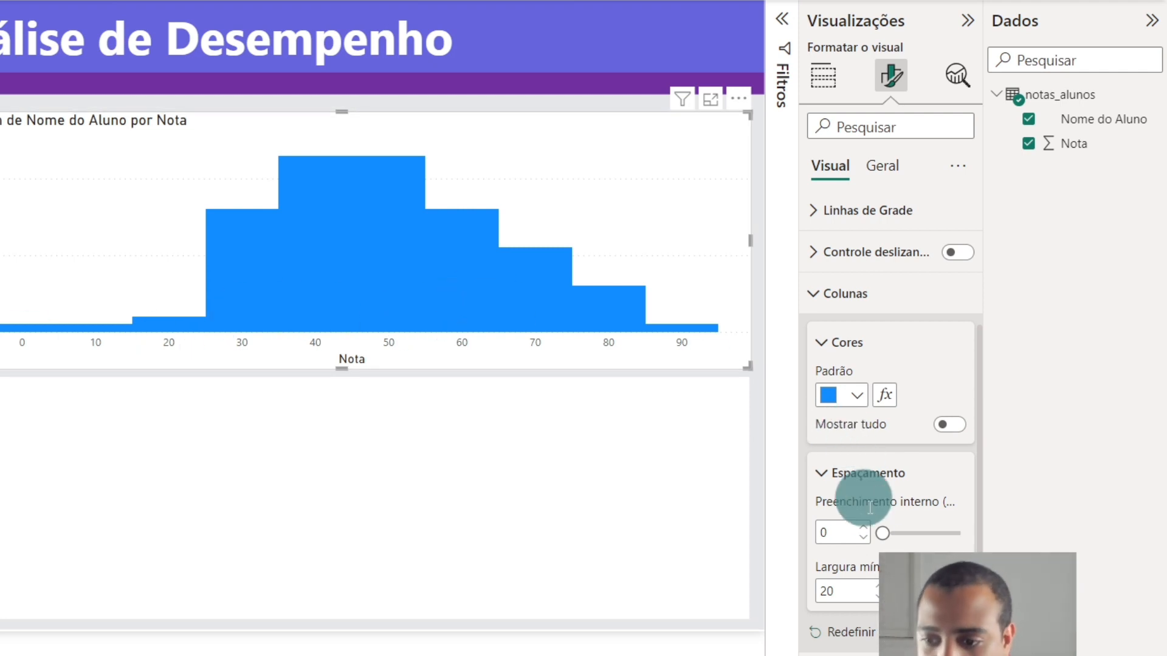
pyautogui.click(867, 527)
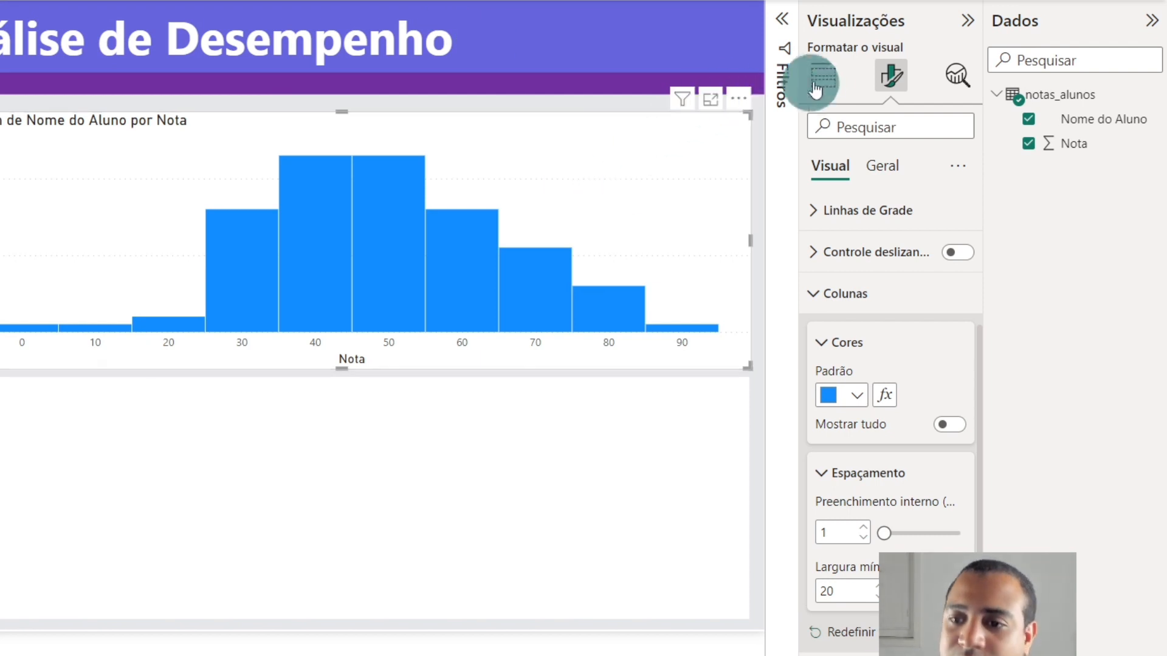
pyautogui.click(968, 21)
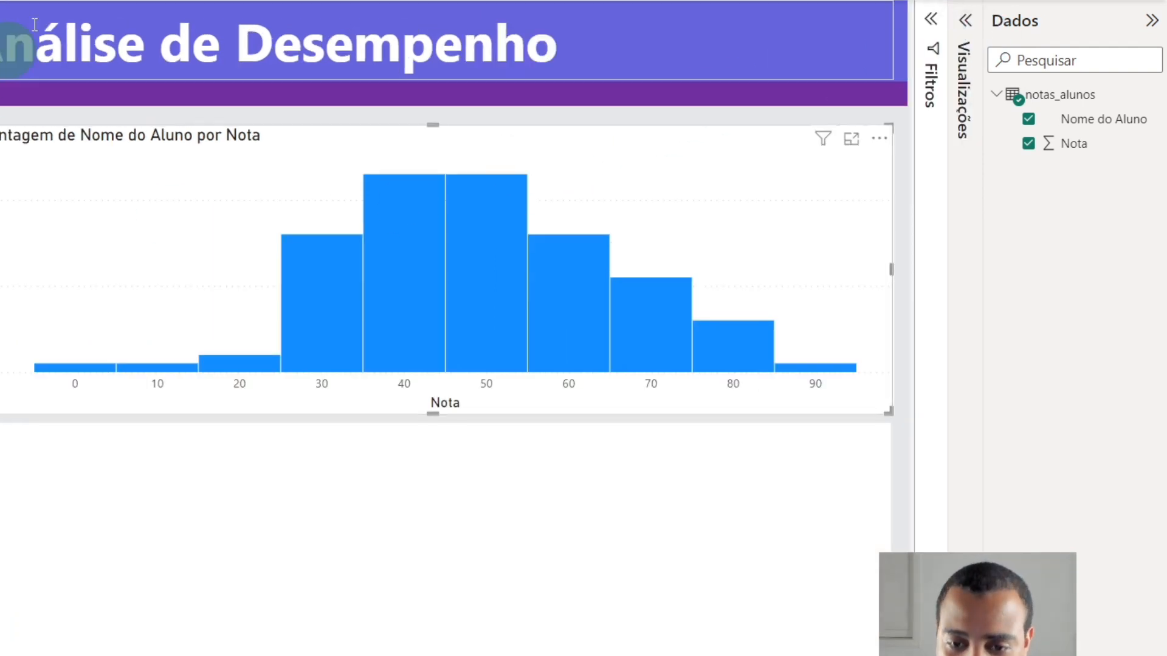